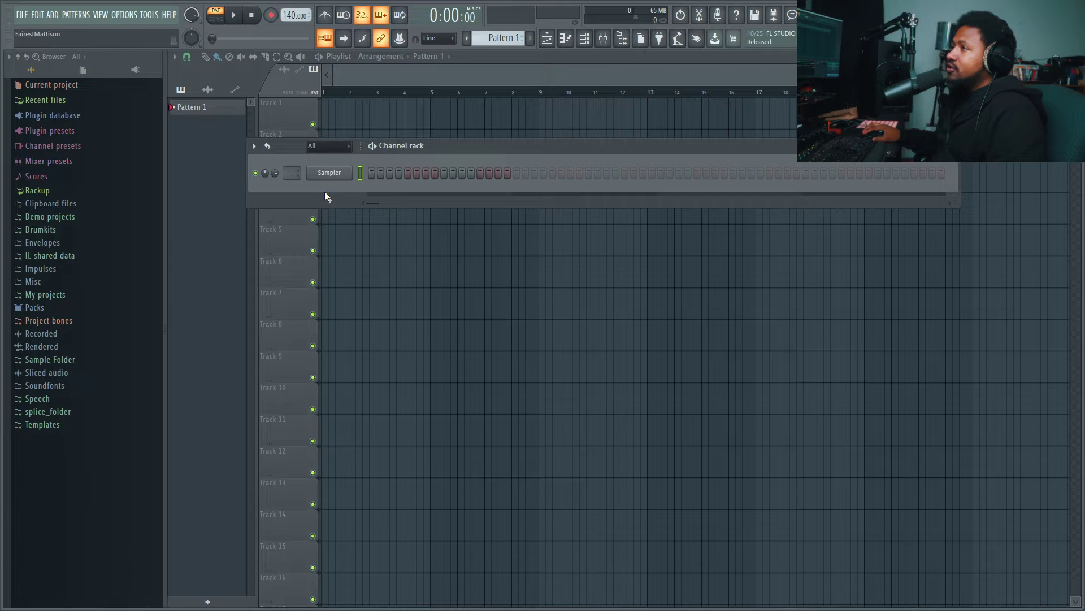
Step: Add a 3x Osc channel, set oscillator 3 mix to 0% and oscillator 1 to triangle
{"action": "left_click", "coordinate": [330, 200]}
{"action": "left_click", "coordinate": [373, 35]}
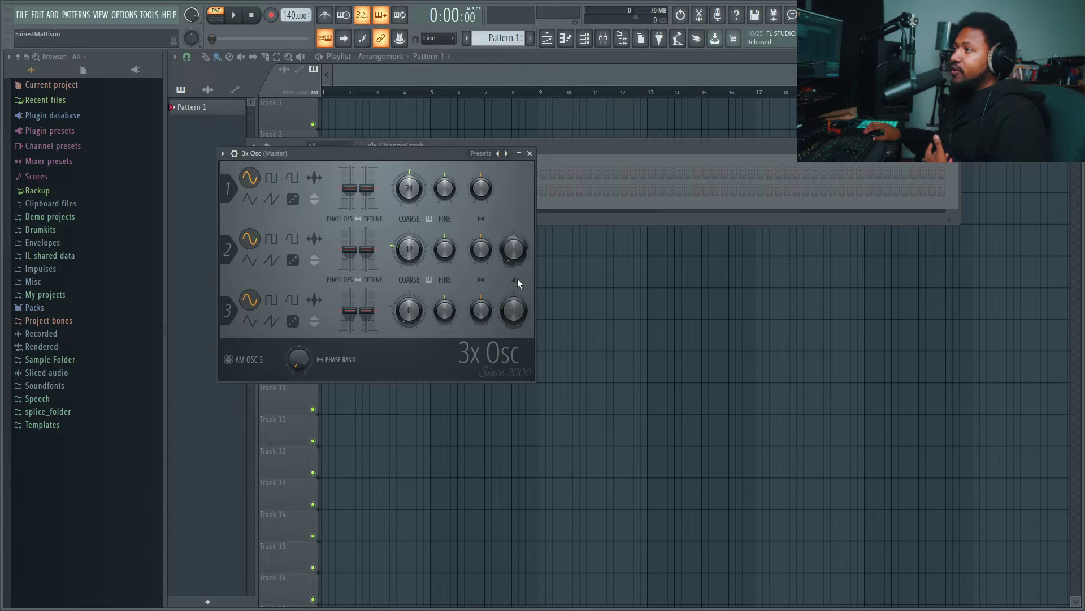
{"action": "left_click_drag", "start_coordinate": [513, 309], "coordinate": [513, 339]}
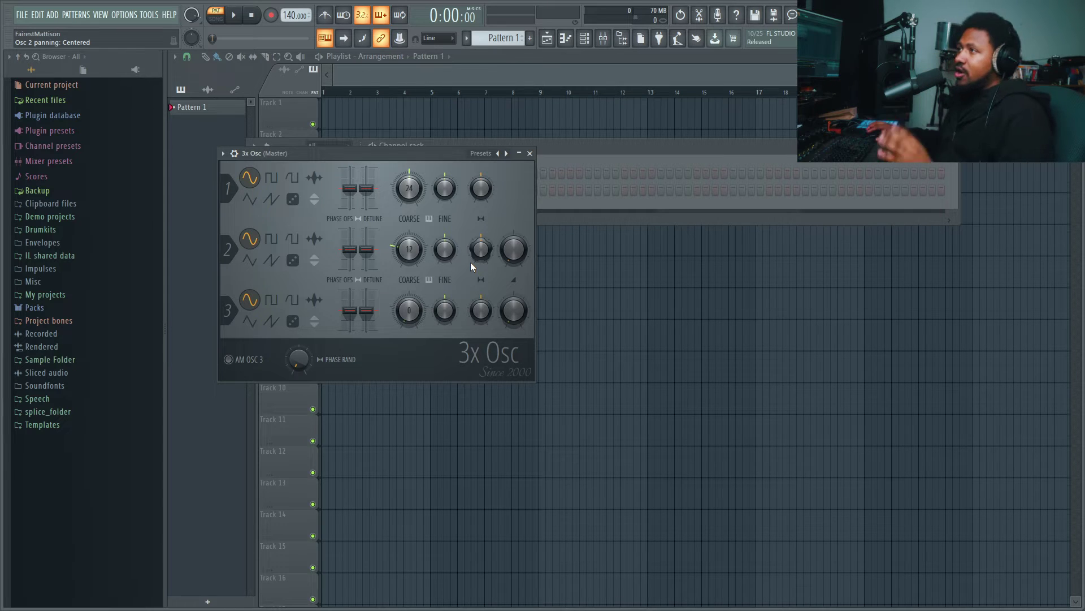
{"action": "left_click", "coordinate": [249, 198]}
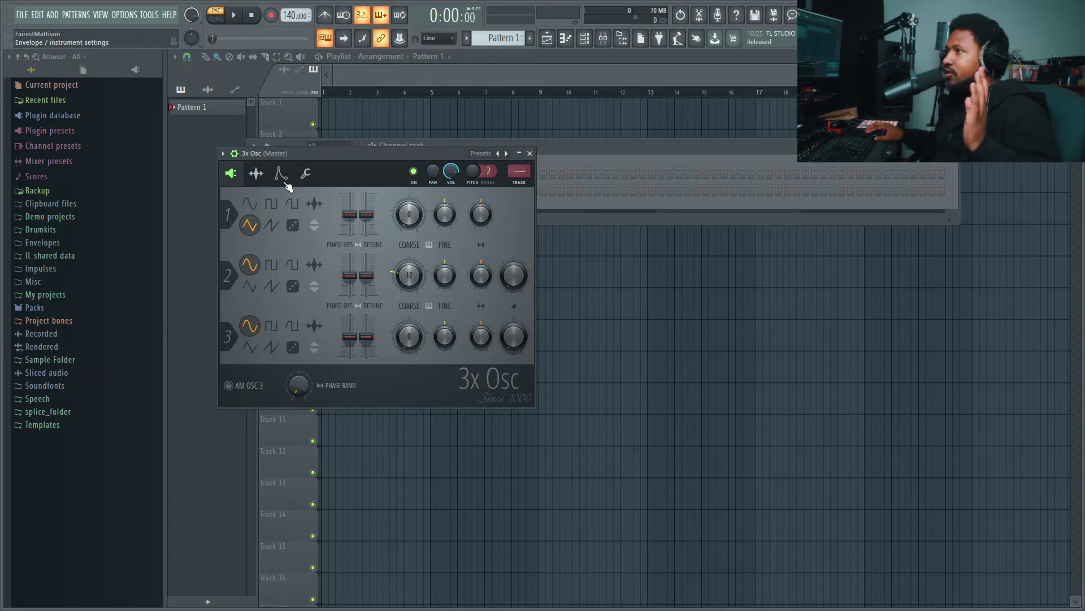
Step: Enable the 3x Osc volume envelope with shortened hold and decay and negative decay tension
{"action": "left_click", "coordinate": [281, 174]}
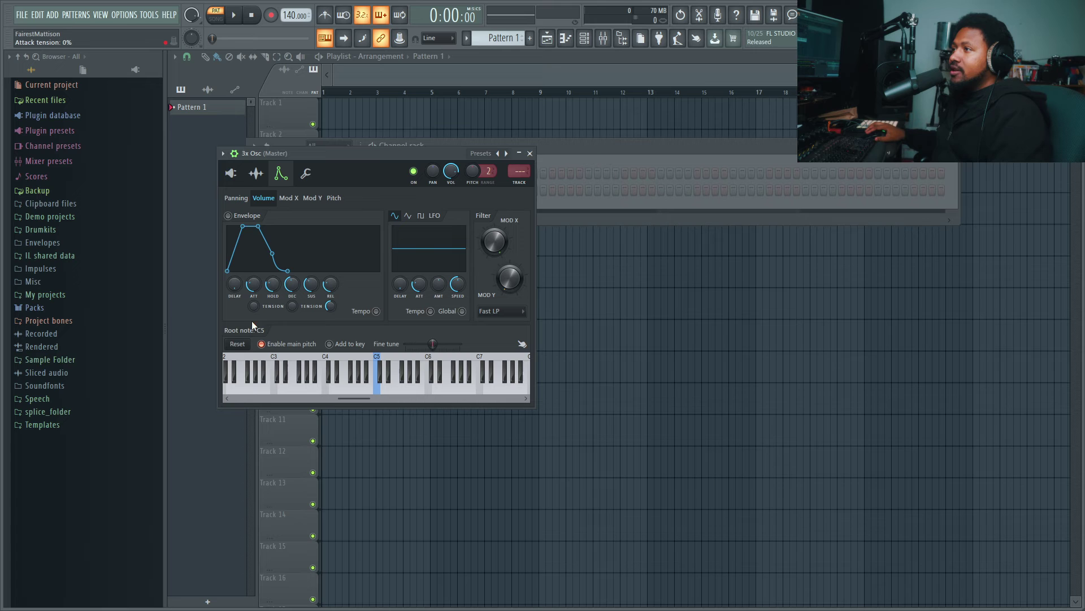
{"action": "left_click", "coordinate": [228, 216]}
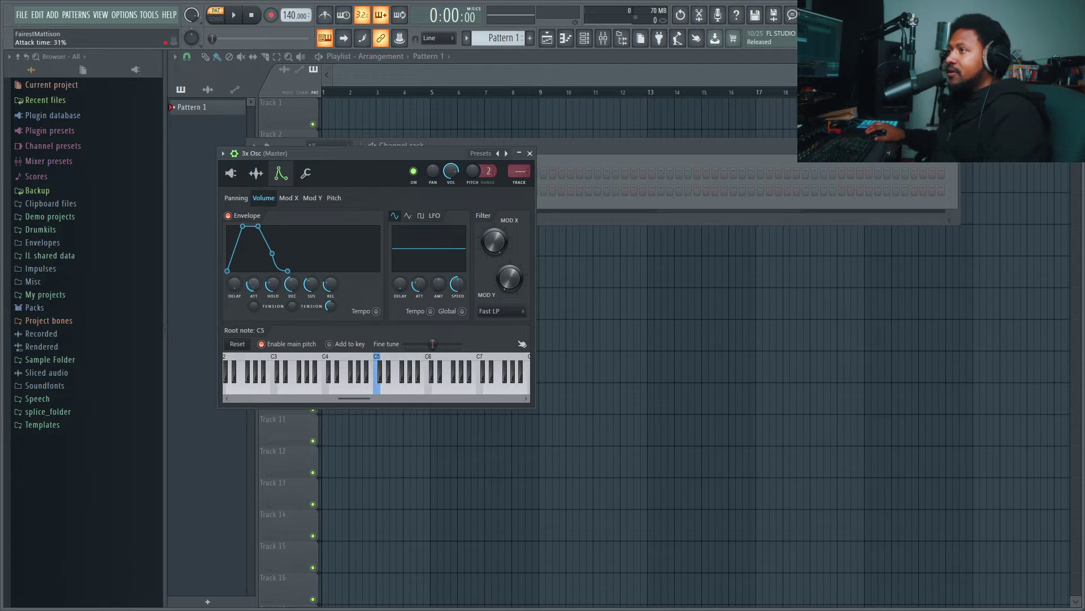
{"action": "left_click_drag", "start_coordinate": [273, 284], "coordinate": [325, 299]}
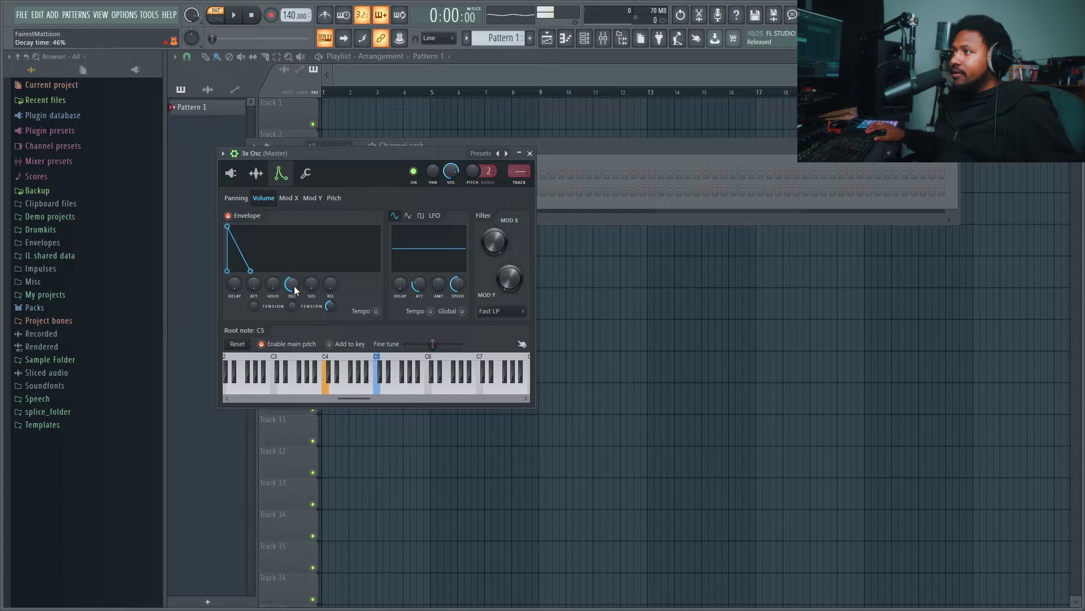
{"action": "mouse_move", "coordinate": [293, 285]}
{"action": "left_mouse_down"}
{"action": "mouse_move", "coordinate": [293, 307]}
{"action": "mouse_move", "coordinate": [294, 286]}
{"action": "left_mouse_up"}
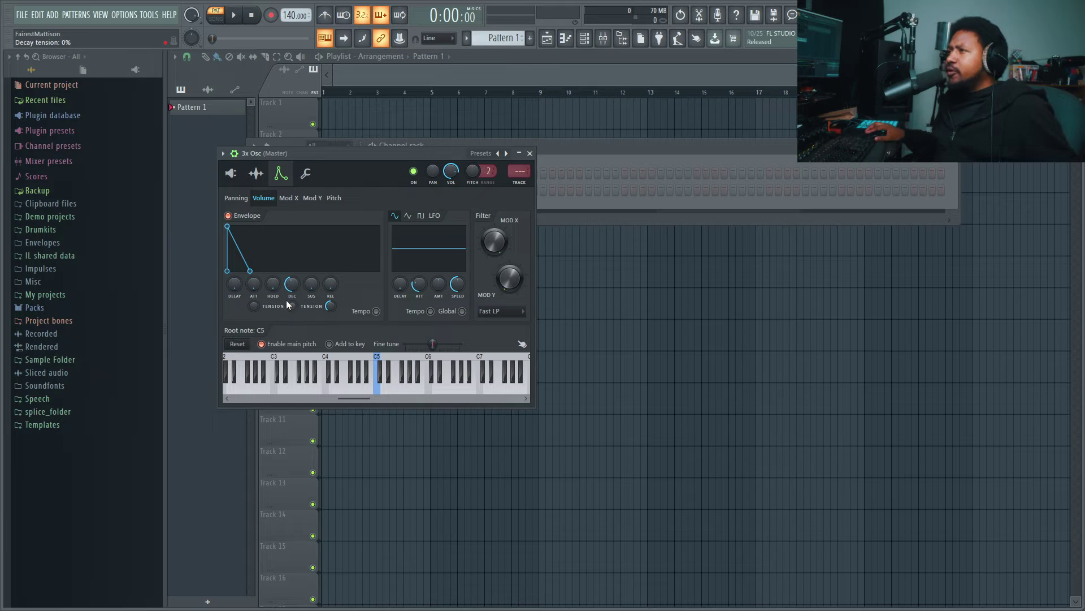
{"action": "mouse_move", "coordinate": [291, 307]}
{"action": "left_mouse_down"}
{"action": "mouse_move", "coordinate": [292, 325]}
{"action": "mouse_move", "coordinate": [292, 307]}
{"action": "left_mouse_up"}
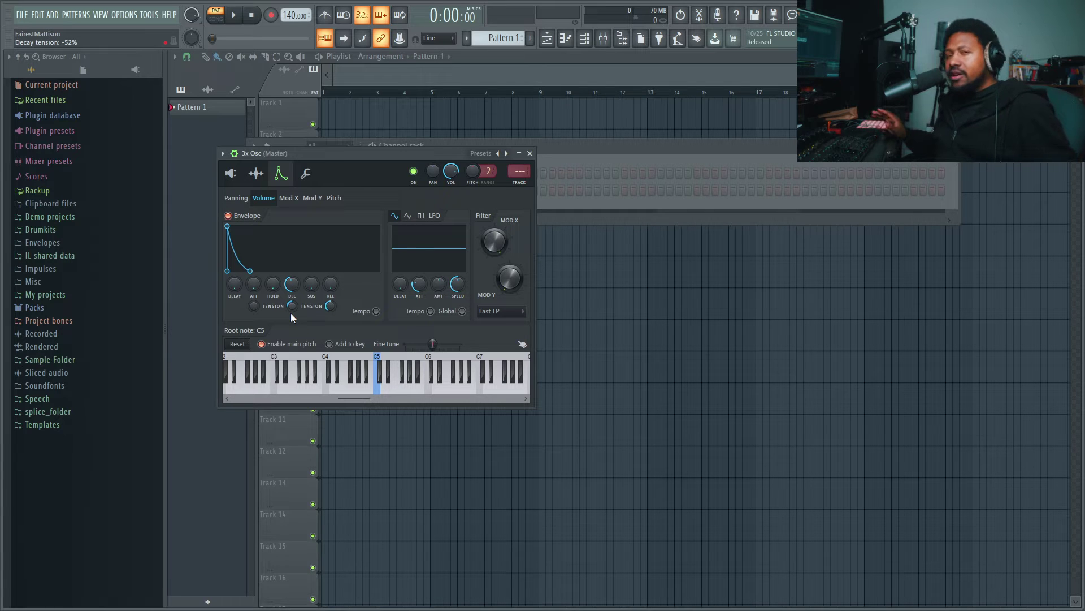
{"action": "left_click_drag", "start_coordinate": [291, 313], "coordinate": [293, 304]}
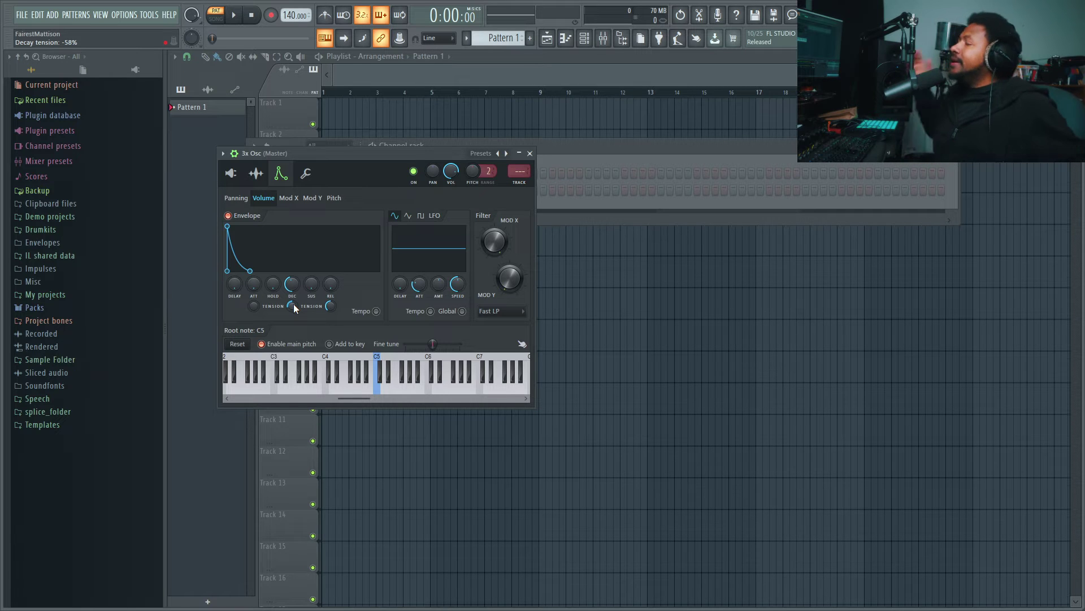
{"action": "left_click", "coordinate": [334, 199]}
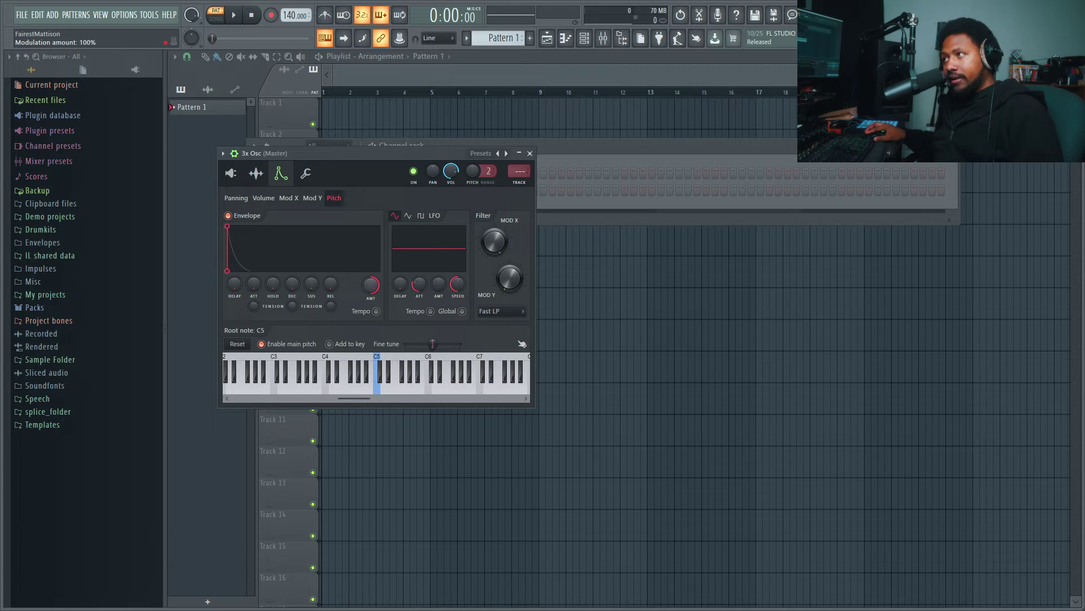
Step: Set the pitch envelope amount to full and its decay to about 49%
{"action": "left_click_drag", "start_coordinate": [371, 285], "coordinate": [370, 253]}
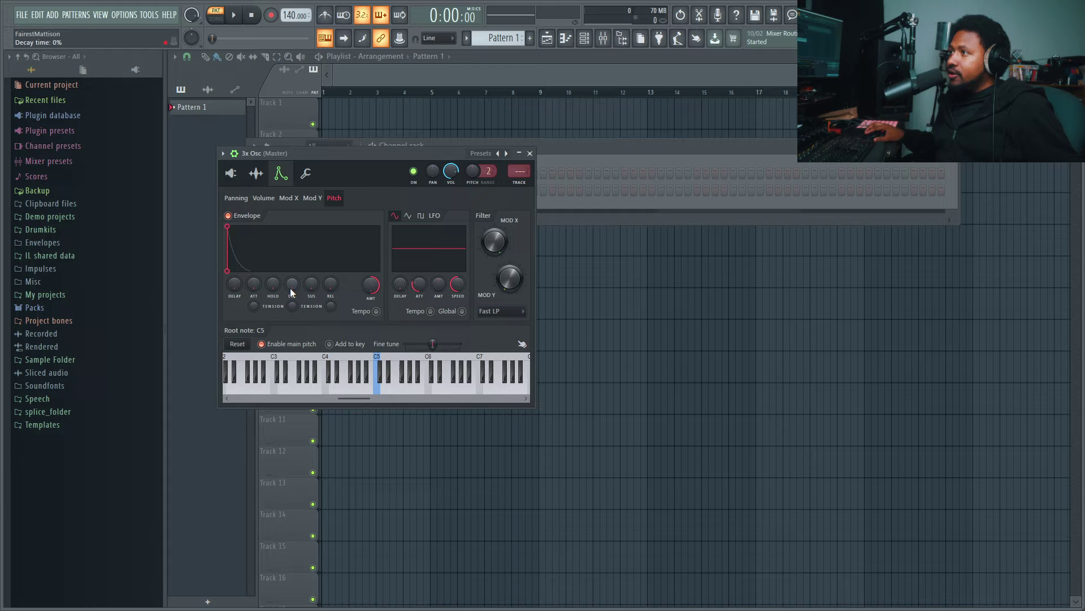
{"action": "left_click_drag", "start_coordinate": [291, 285], "coordinate": [291, 249]}
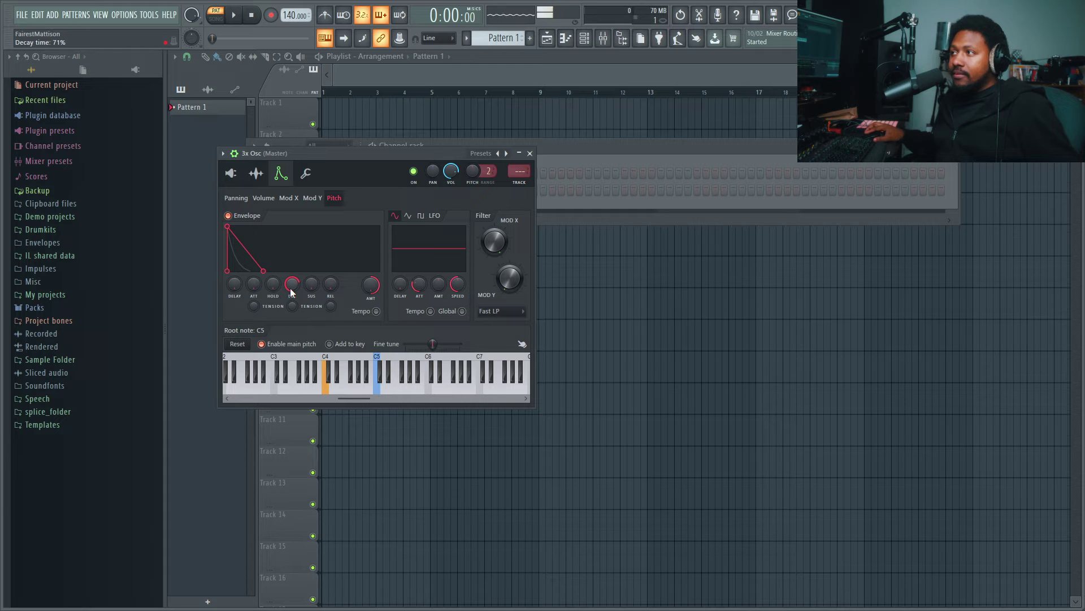
{"action": "left_click_drag", "start_coordinate": [290, 290], "coordinate": [290, 305]}
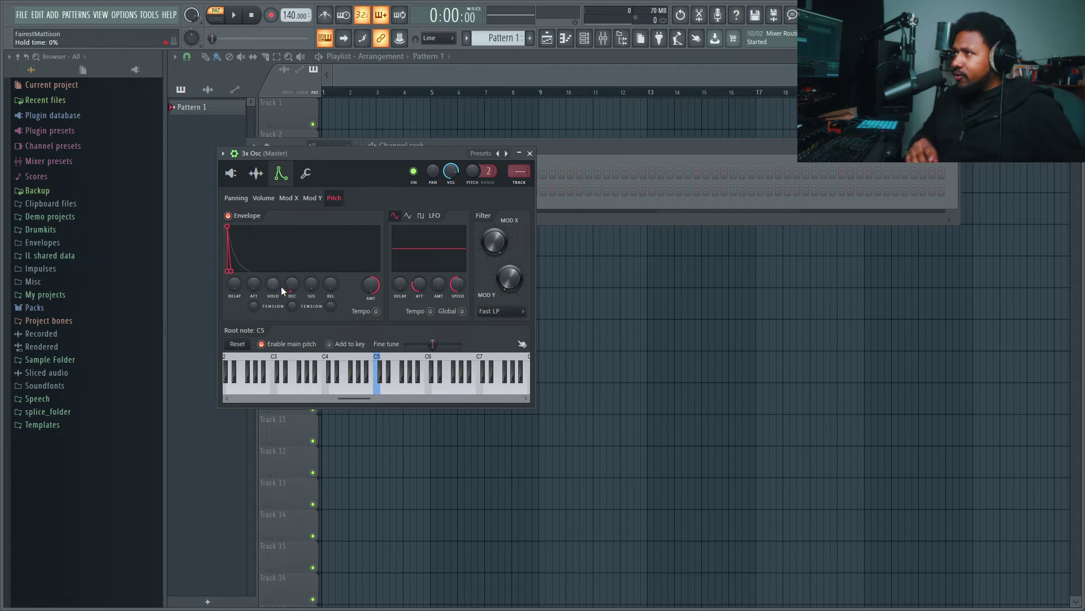
Step: Audition a bass note, then route the 3x Osc channel to mixer insert 1
{"action": "left_click", "coordinate": [232, 173]}
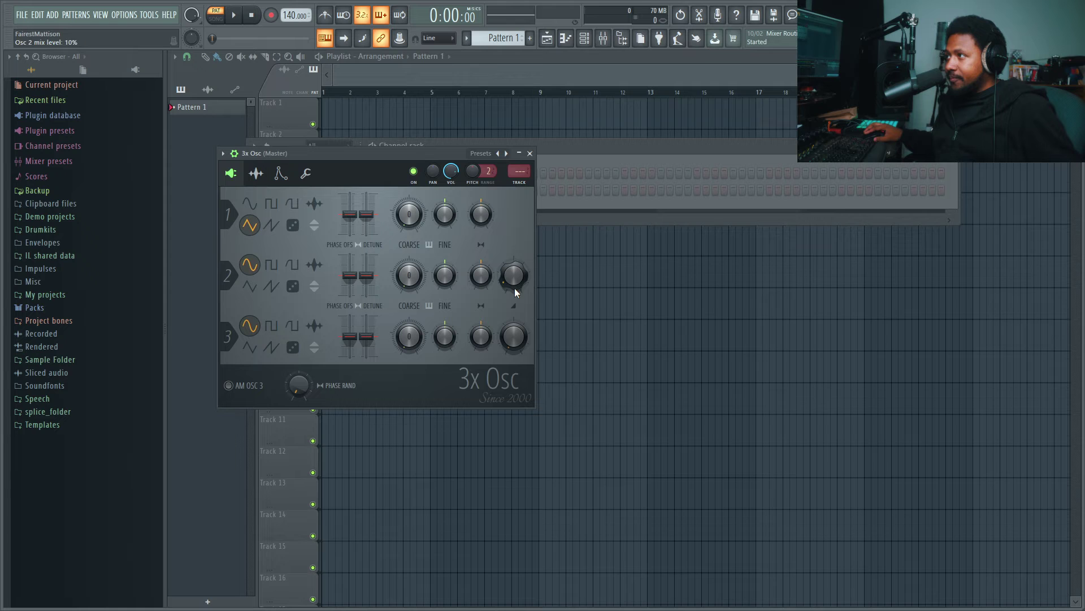
{"action": "key", "text": "z"}
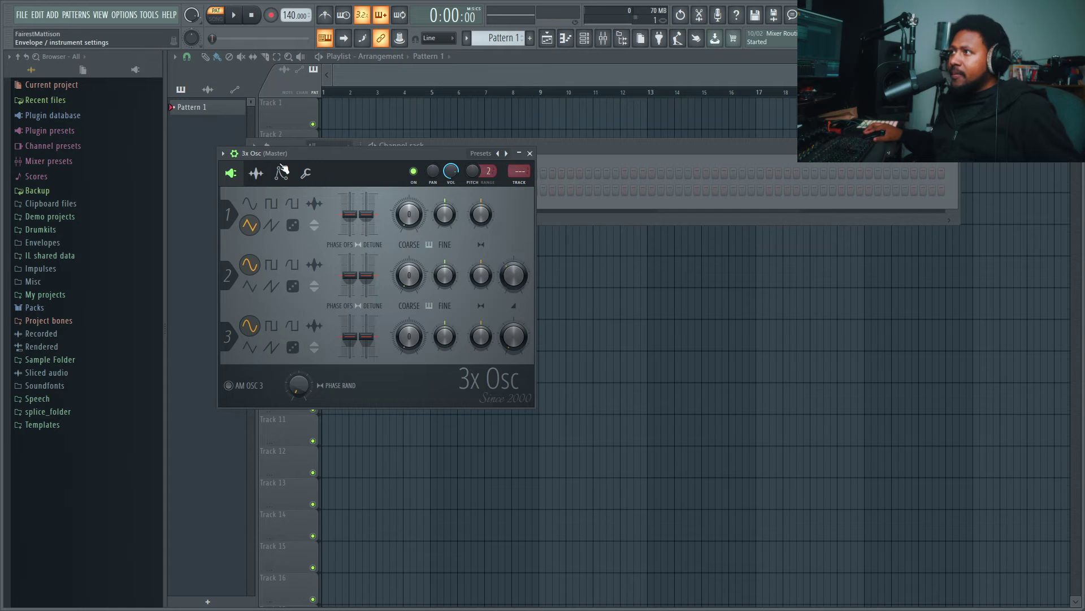
{"action": "left_click", "coordinate": [281, 173]}
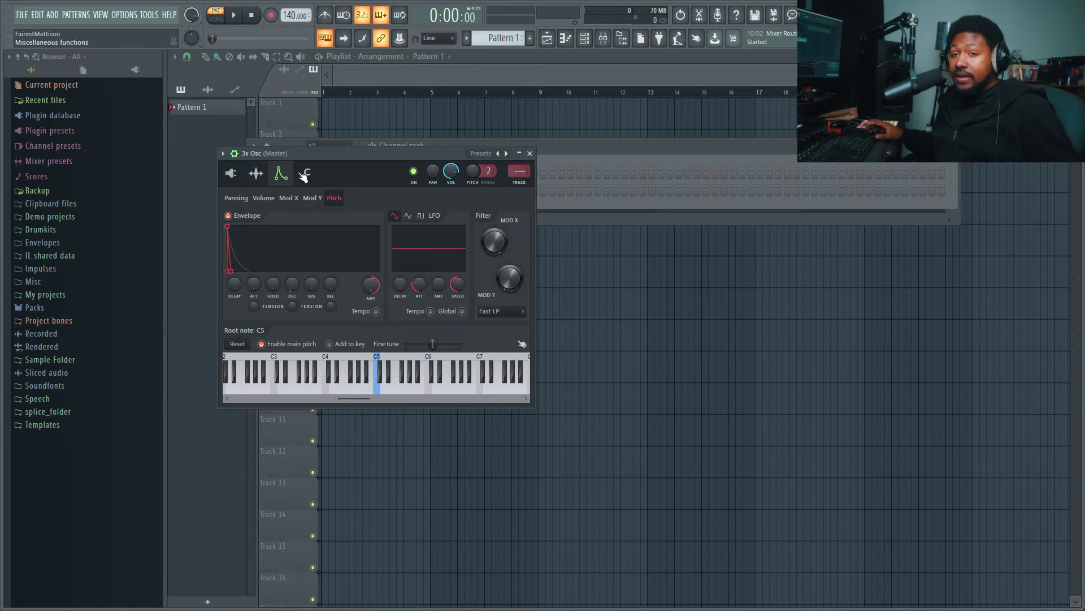
{"action": "left_click", "coordinate": [523, 187]}
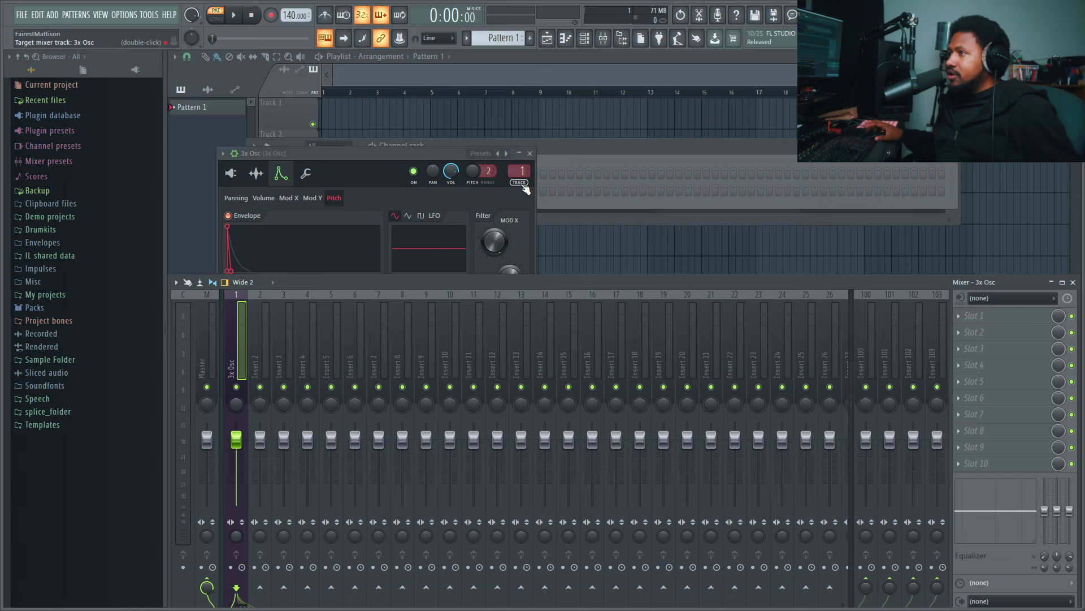
Step: Load Distructor into the first insert slot, cleared to one Fast dist Distortion module
{"action": "left_click", "coordinate": [971, 315]}
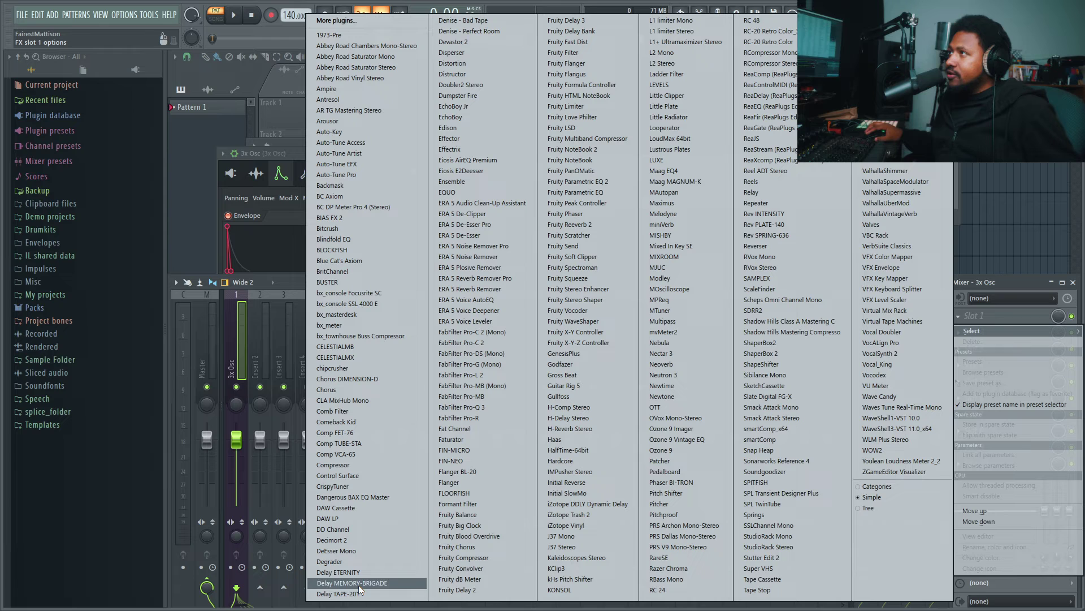
{"action": "left_click", "coordinate": [467, 75]}
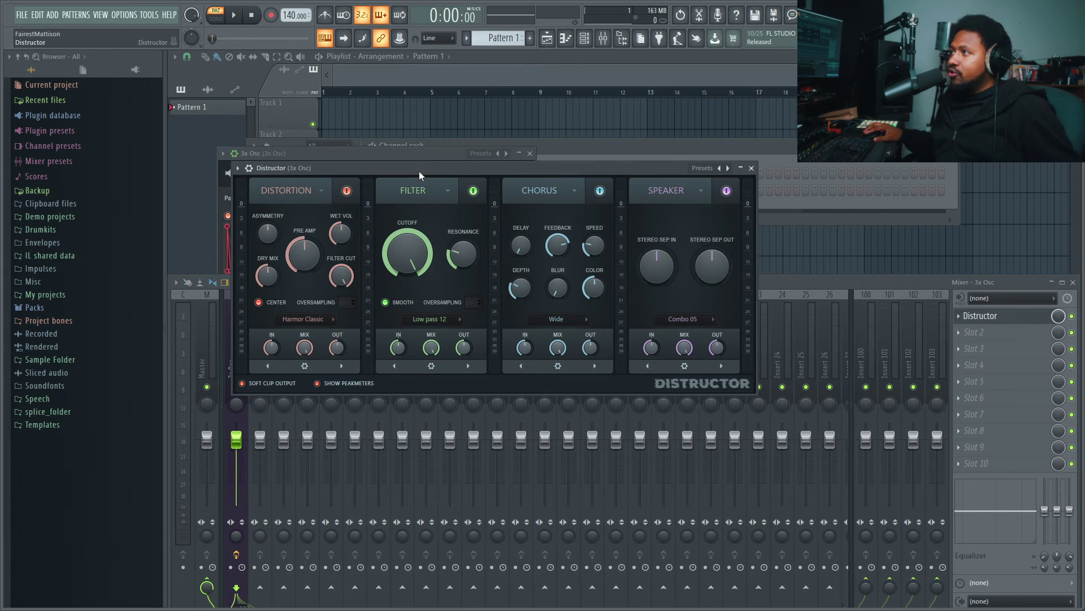
{"action": "left_click", "coordinate": [710, 171]}
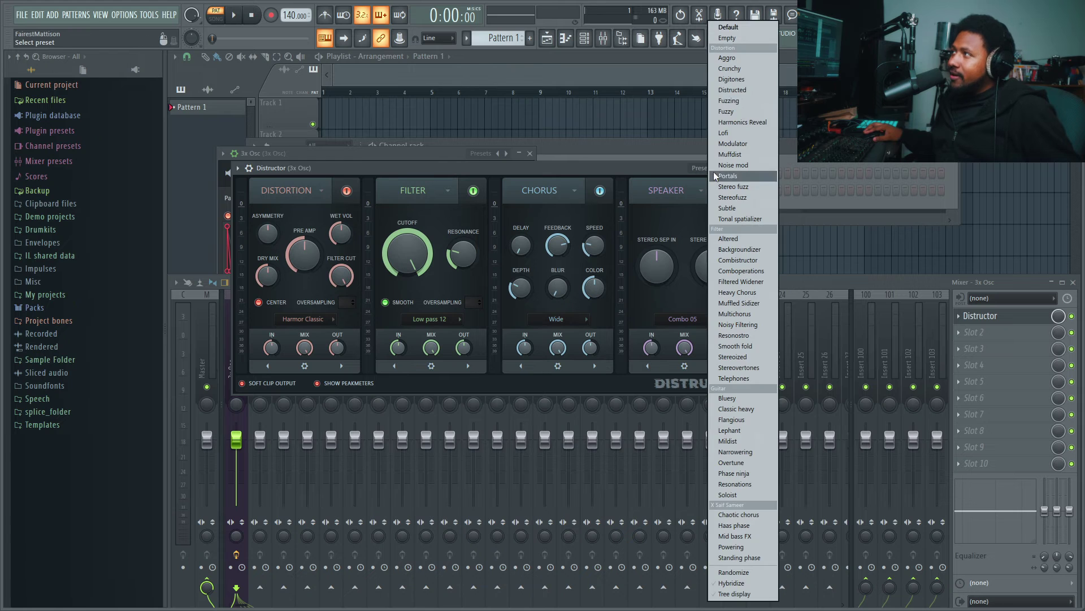
{"action": "left_click", "coordinate": [733, 37]}
{"action": "left_click", "coordinate": [304, 366]}
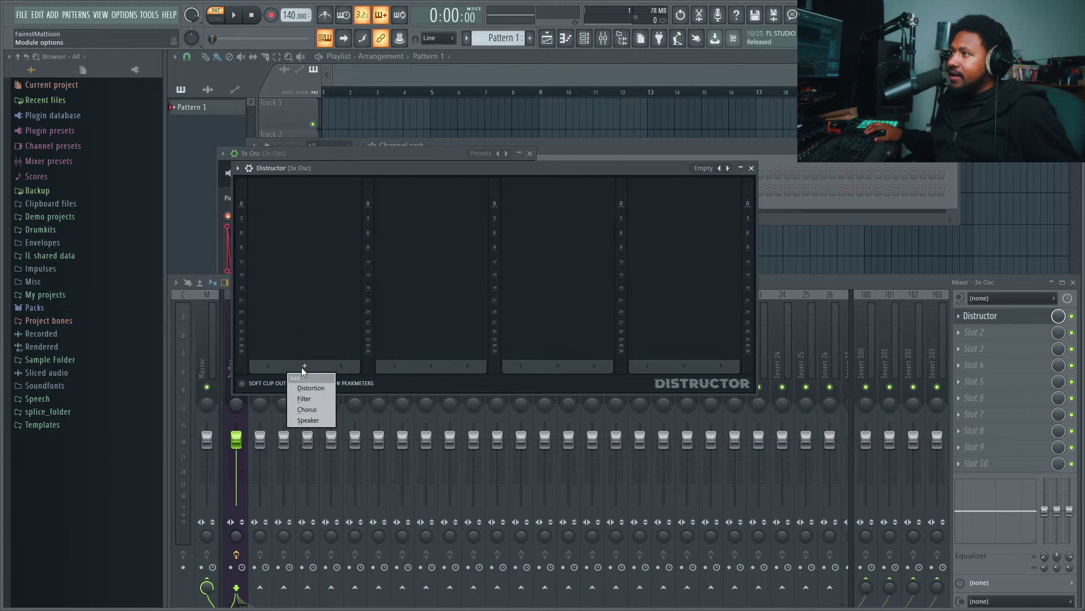
{"action": "left_click", "coordinate": [305, 388]}
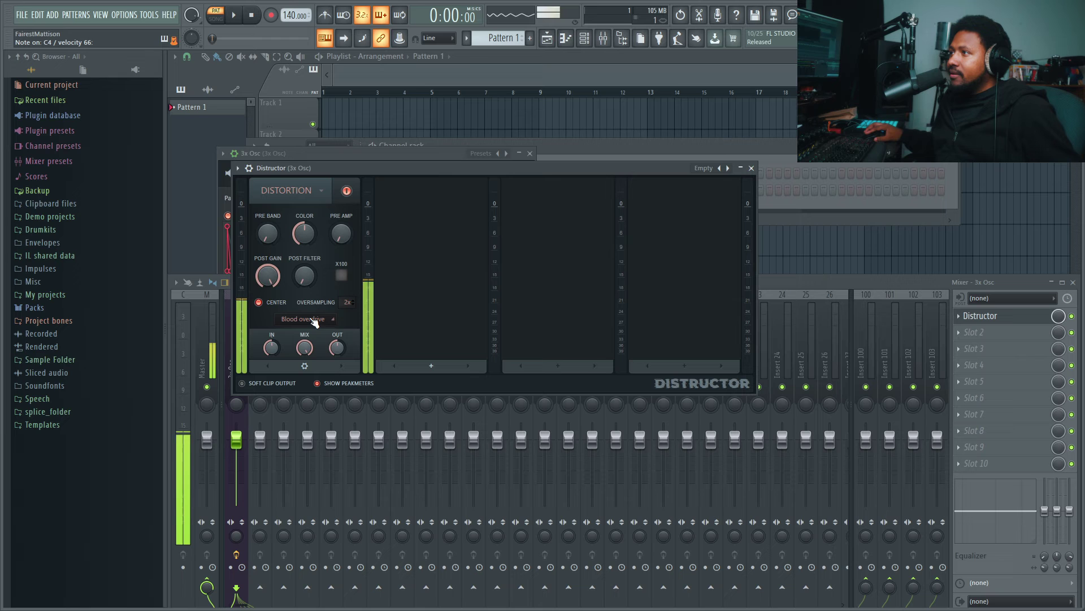
{"action": "left_click", "coordinate": [310, 319]}
{"action": "left_click", "coordinate": [310, 342]}
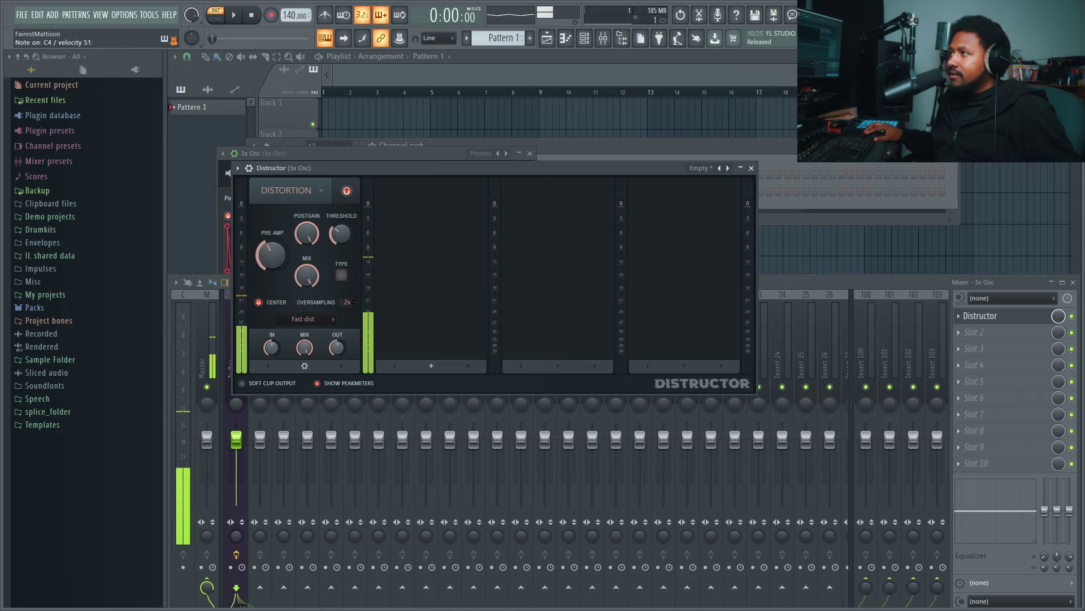
Step: Raise Distructor's threshold, switch Type on and lower the distortion mix
{"action": "left_click_drag", "start_coordinate": [340, 242], "coordinate": [339, 233]}
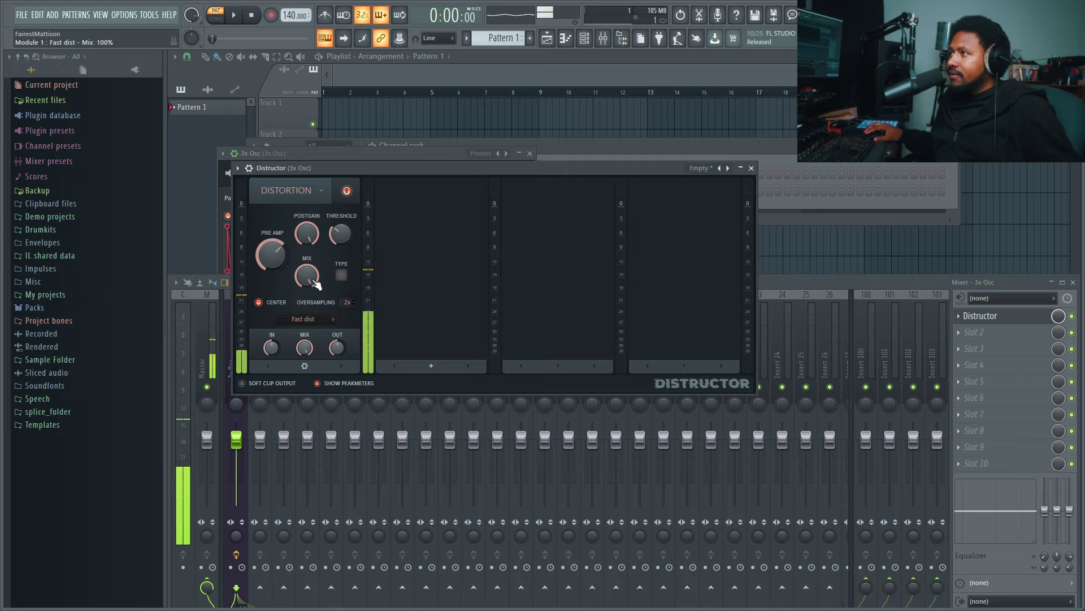
{"action": "left_click", "coordinate": [341, 275]}
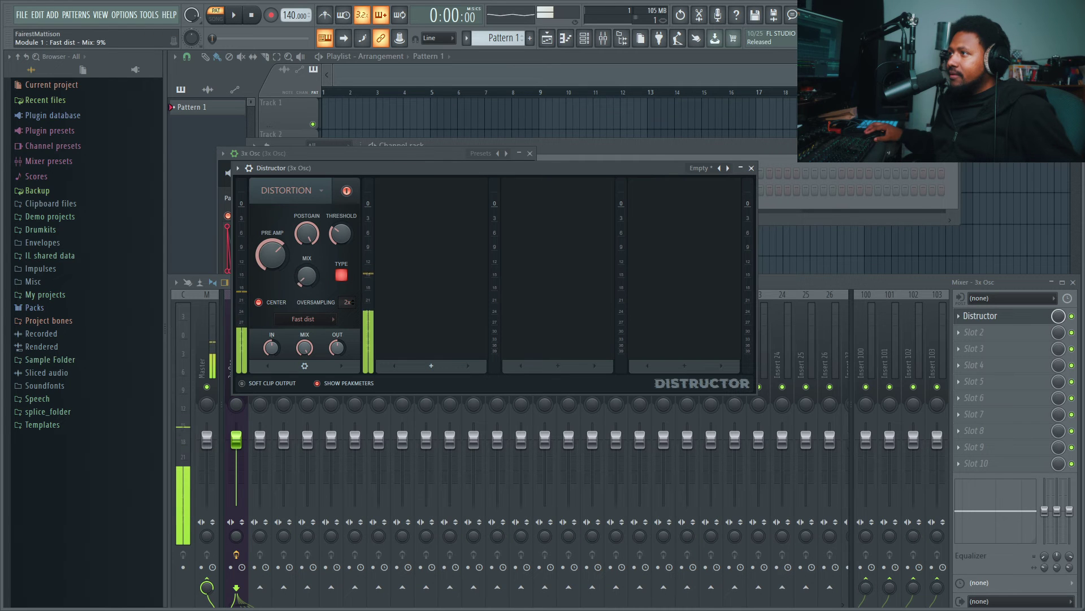
{"action": "left_click_drag", "start_coordinate": [305, 276], "coordinate": [340, 228]}
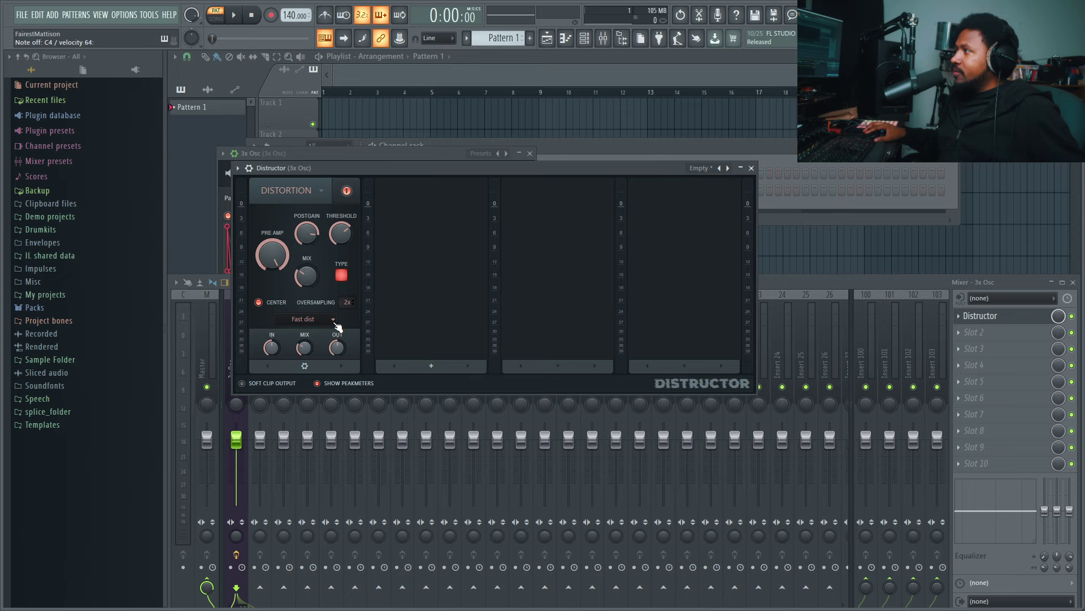
{"action": "left_click", "coordinate": [1011, 457]}
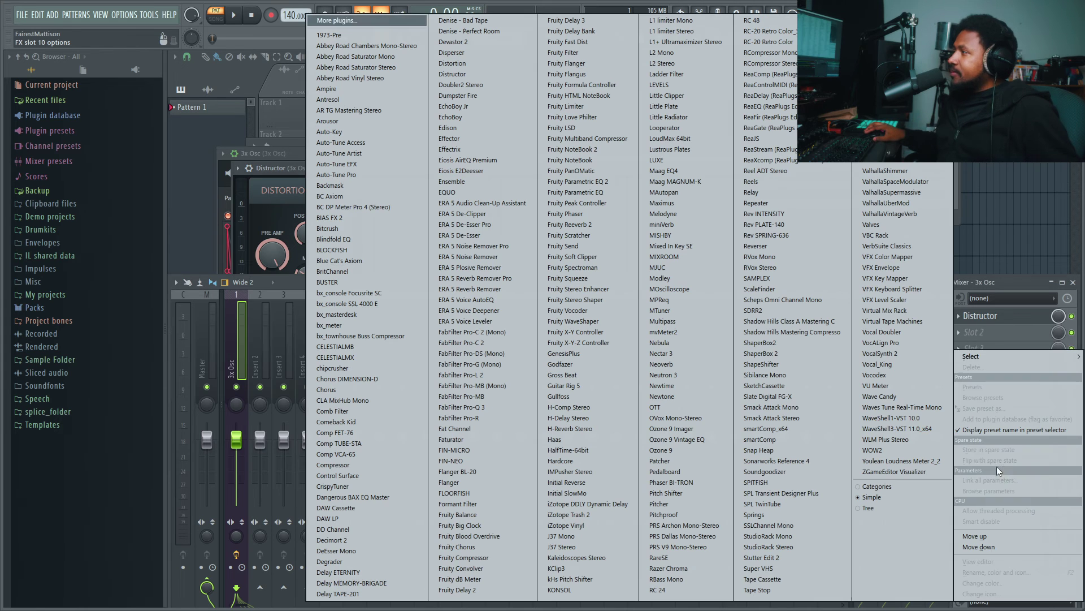
Step: Load Edison into a mixer slot and MTuner into slot 2
{"action": "left_click", "coordinate": [467, 129]}
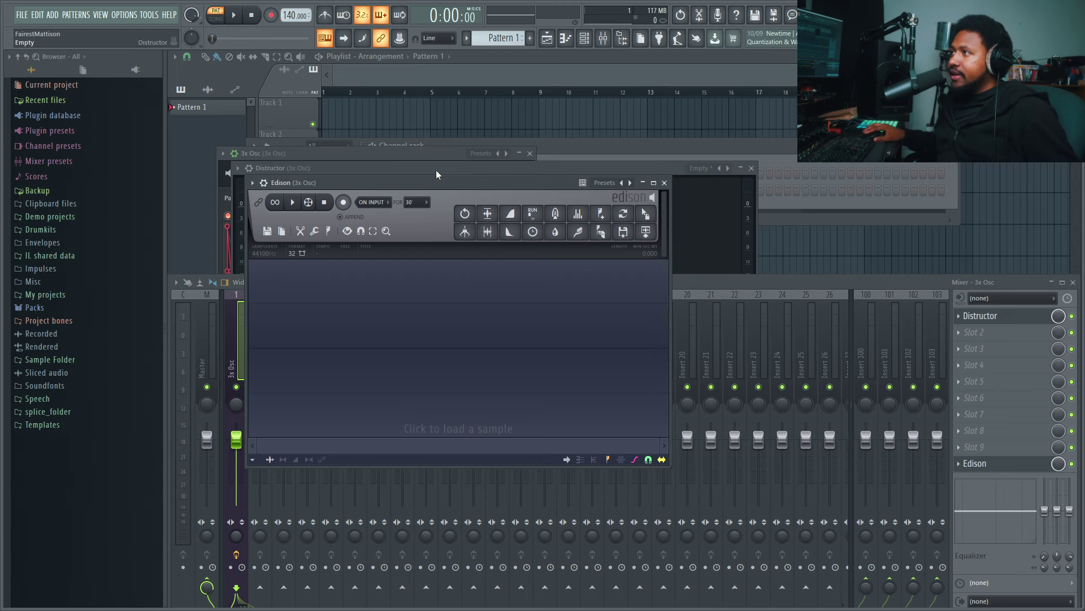
{"action": "left_click_drag", "start_coordinate": [467, 187], "coordinate": [437, 286]}
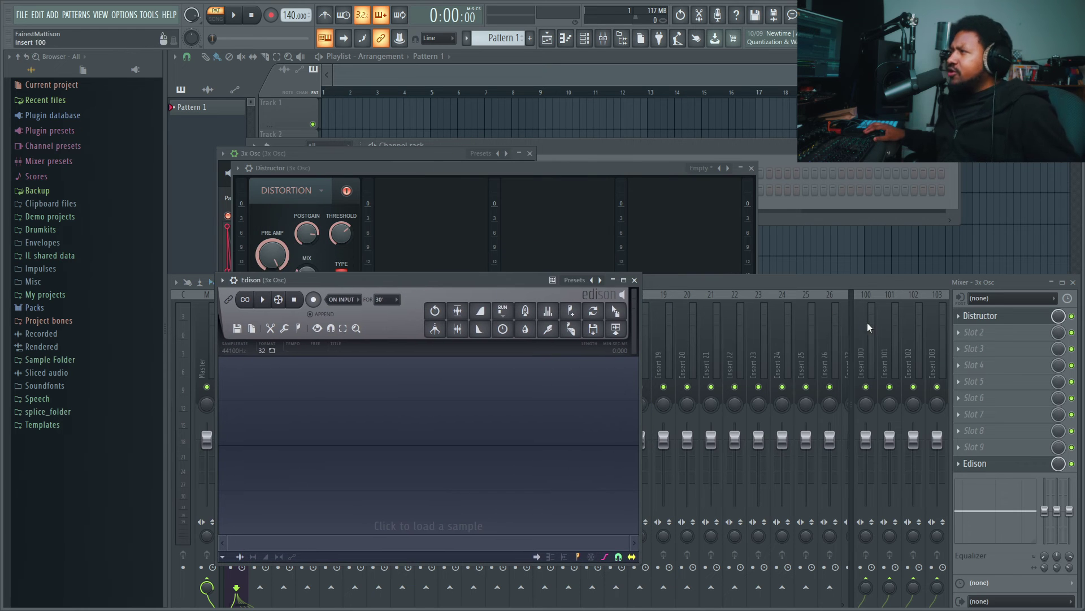
{"action": "left_click", "coordinate": [986, 339]}
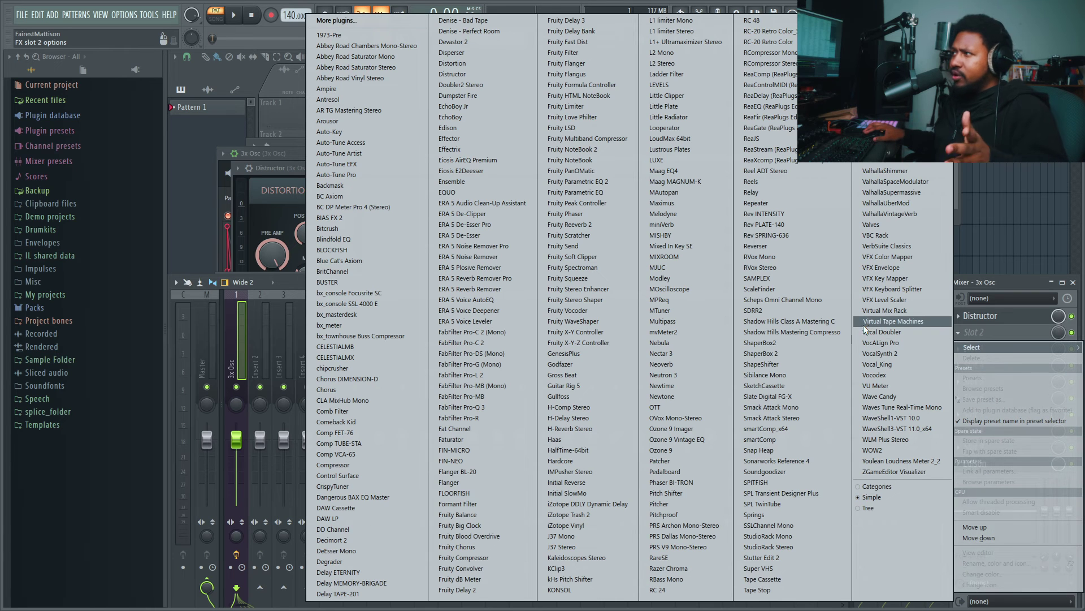
{"action": "left_click", "coordinate": [661, 311]}
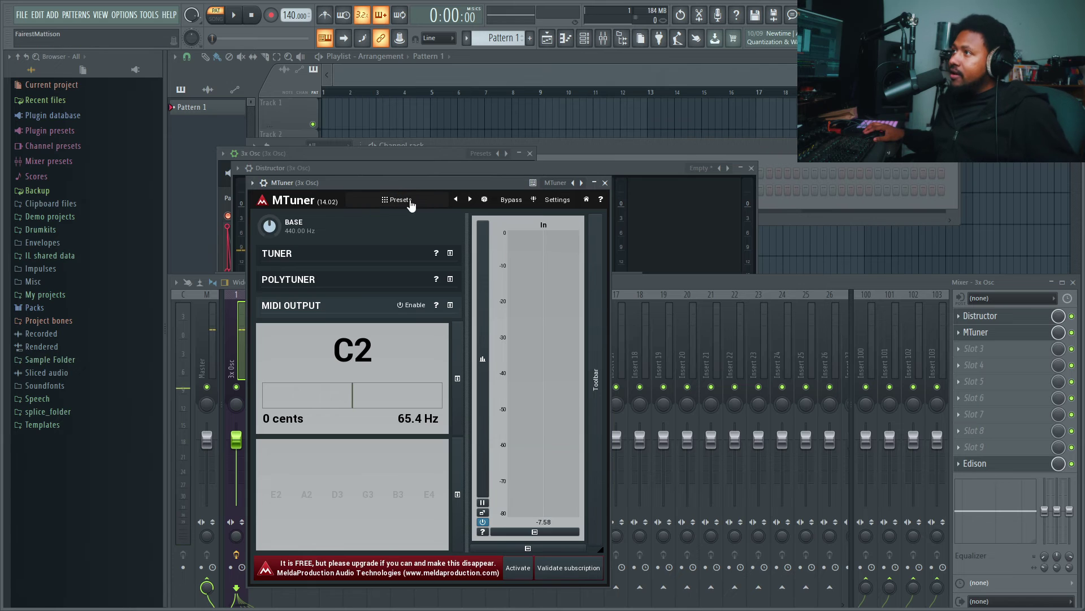
Step: Reset the 3x Osc channel pitch so MTuner reads C2, then open Edison
{"action": "left_click", "coordinate": [408, 150]}
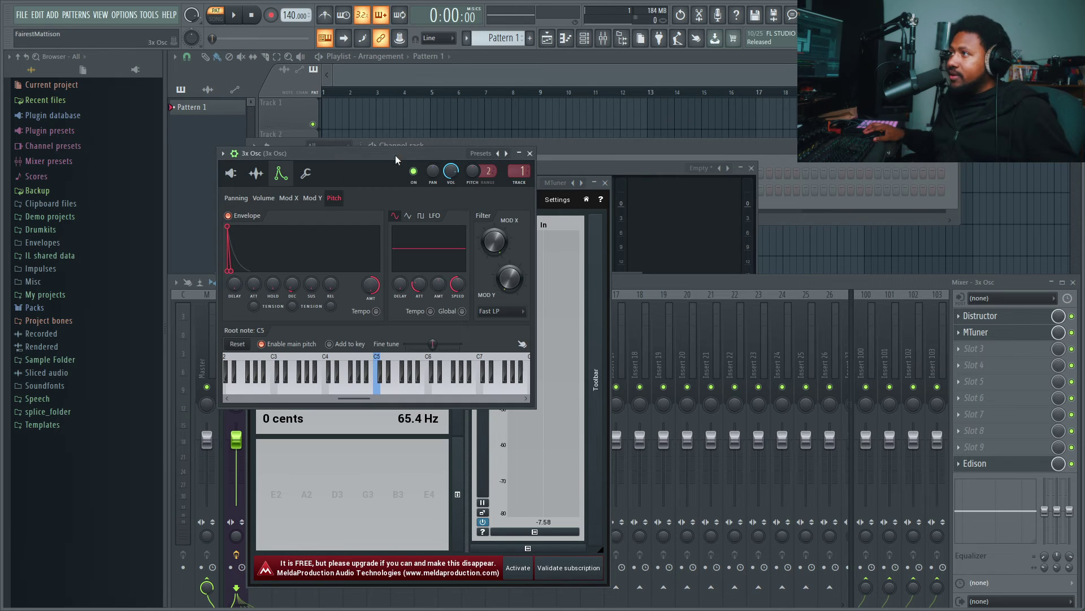
{"action": "left_click_drag", "start_coordinate": [448, 159], "coordinate": [818, 186]}
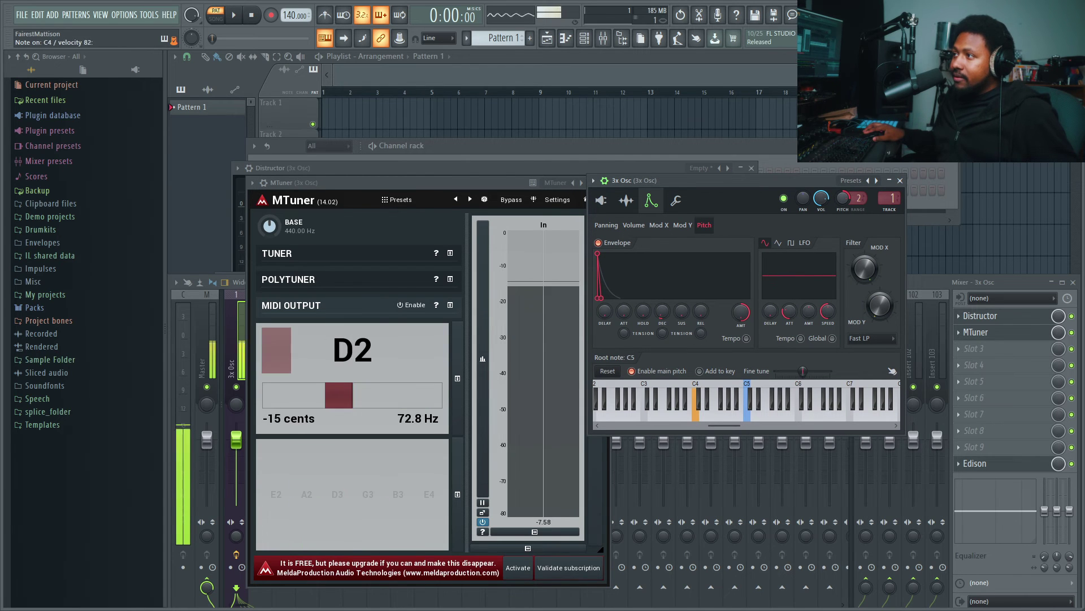
{"action": "right_click", "coordinate": [842, 211]}
{"action": "left_click", "coordinate": [850, 244]}
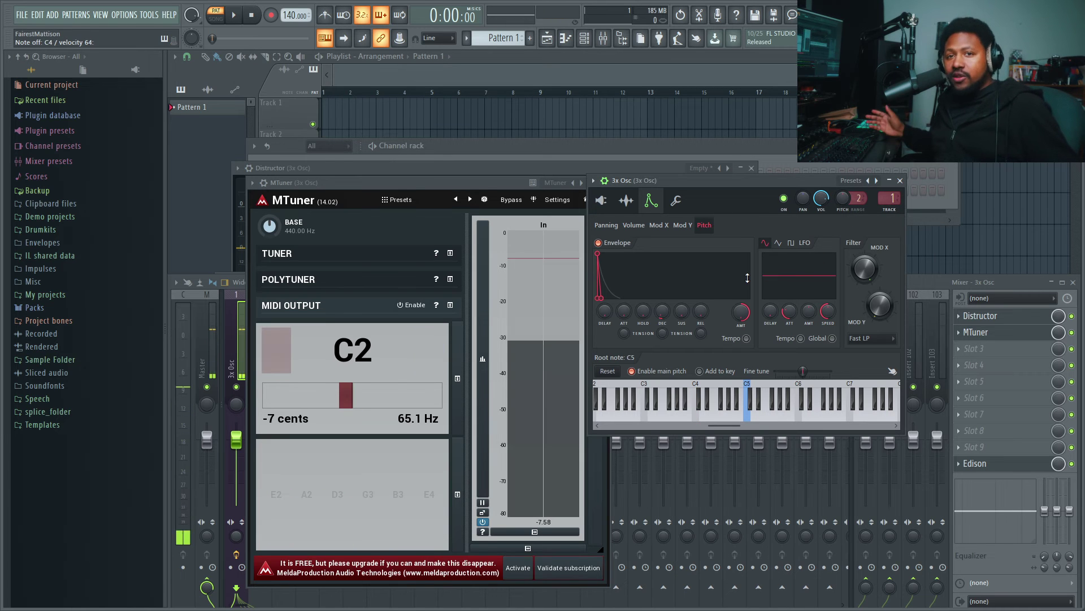
{"action": "left_click", "coordinate": [996, 472]}
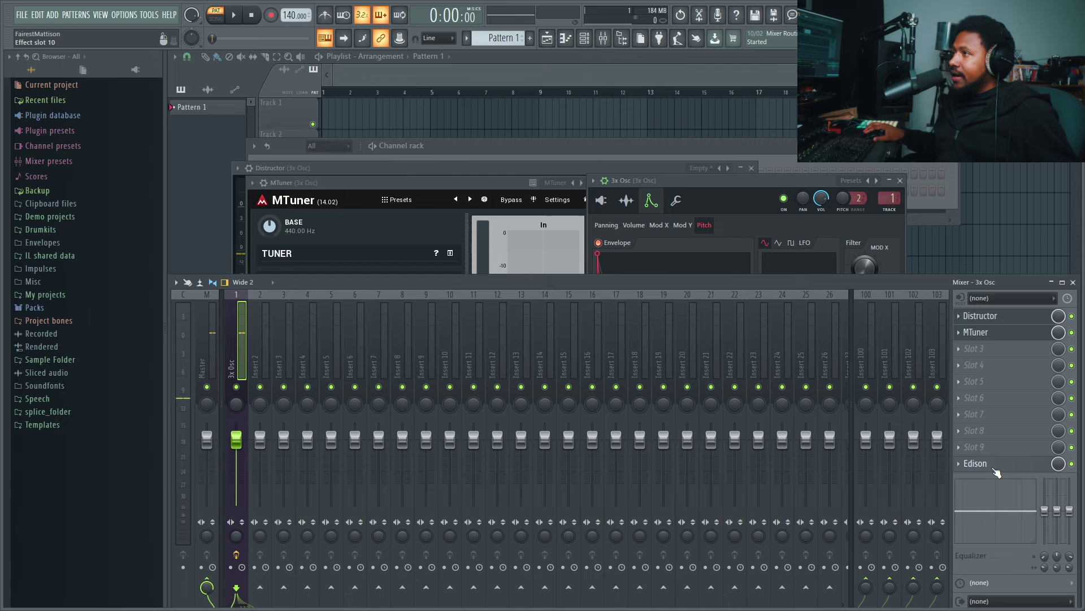
{"action": "left_click", "coordinate": [982, 463]}
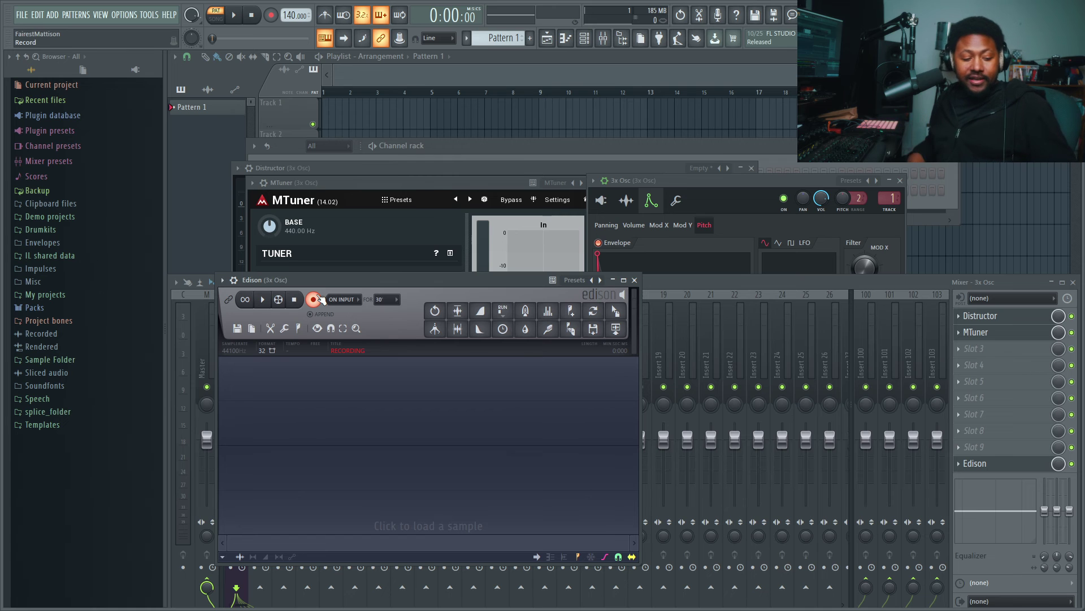
Step: Record a take of the 808 note into Edison and trim its silent tail
{"action": "left_click", "coordinate": [314, 299]}
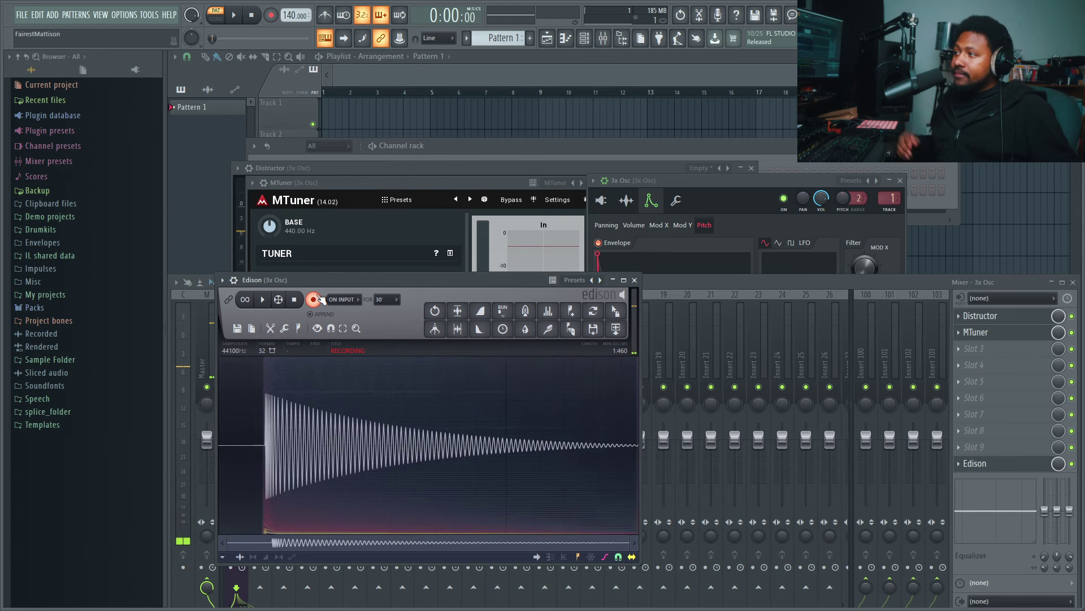
{"action": "left_click", "coordinate": [314, 300]}
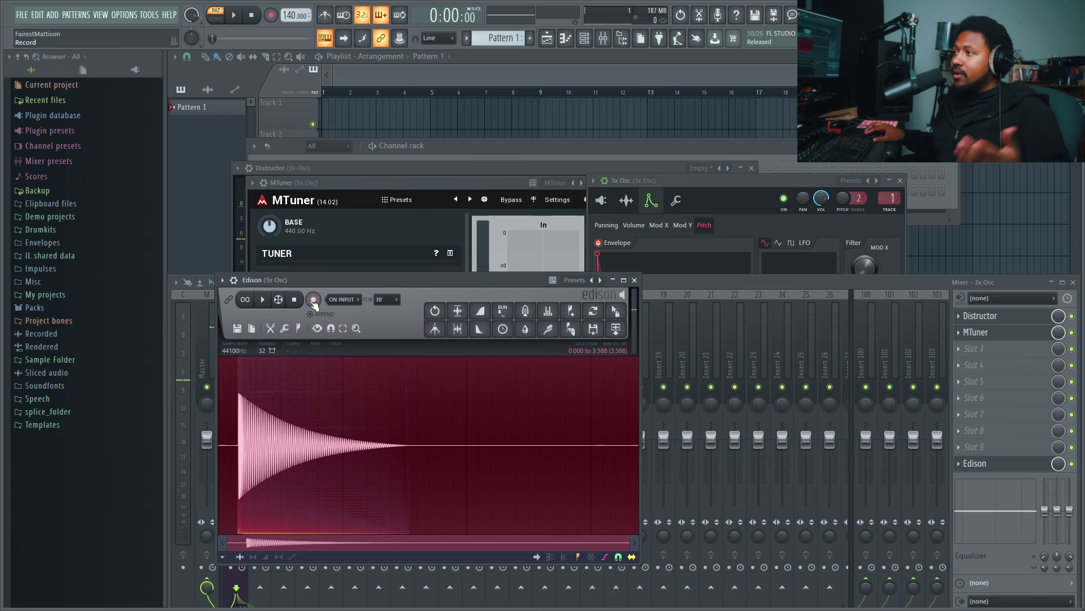
{"action": "left_click", "coordinate": [457, 328]}
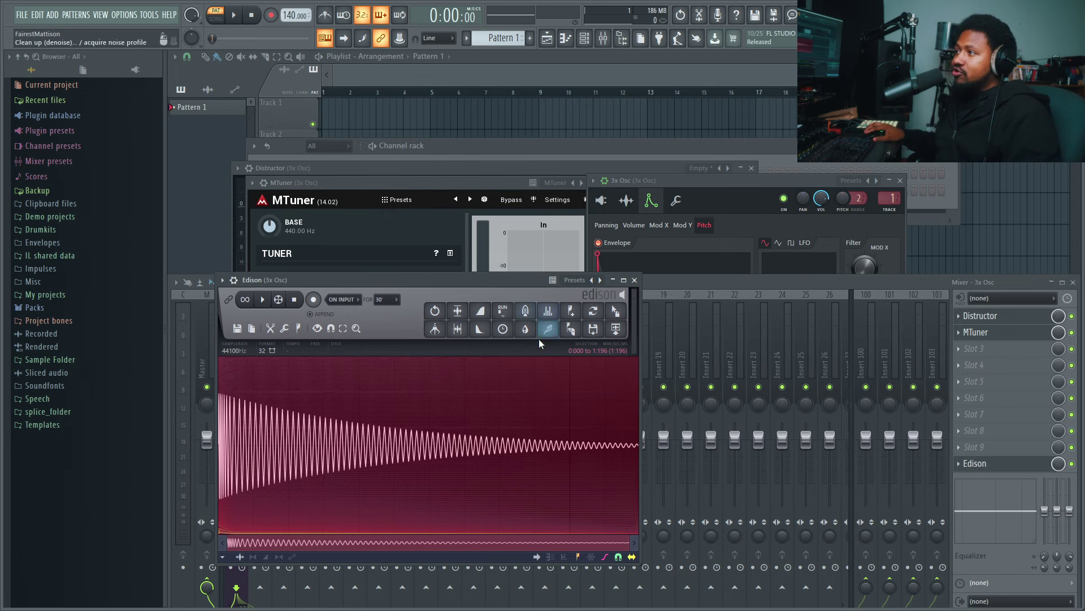
{"action": "left_click", "coordinate": [237, 328]}
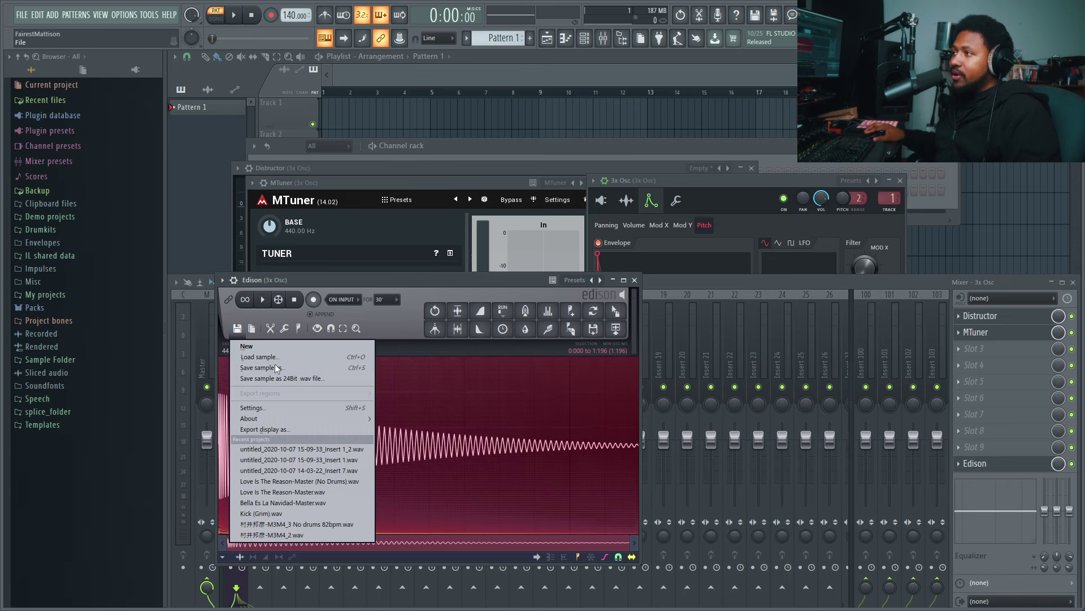
{"action": "left_click", "coordinate": [458, 299]}
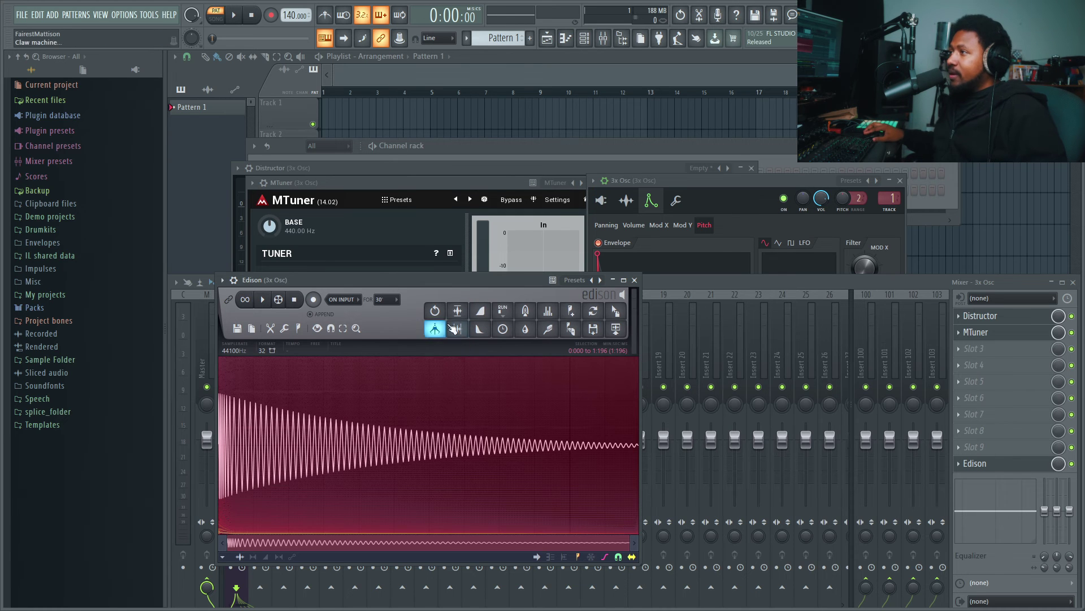
Step: Normalize the recorded 808 to full volume and audition it
{"action": "left_click", "coordinate": [459, 312]}
{"action": "left_click", "coordinate": [263, 302]}
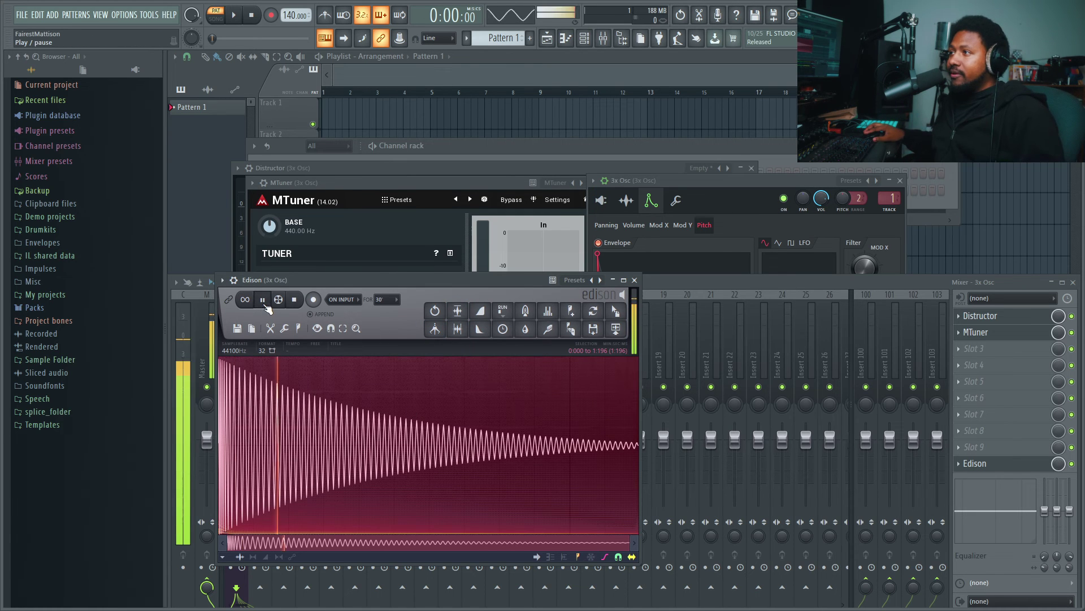
{"action": "left_click", "coordinate": [298, 303]}
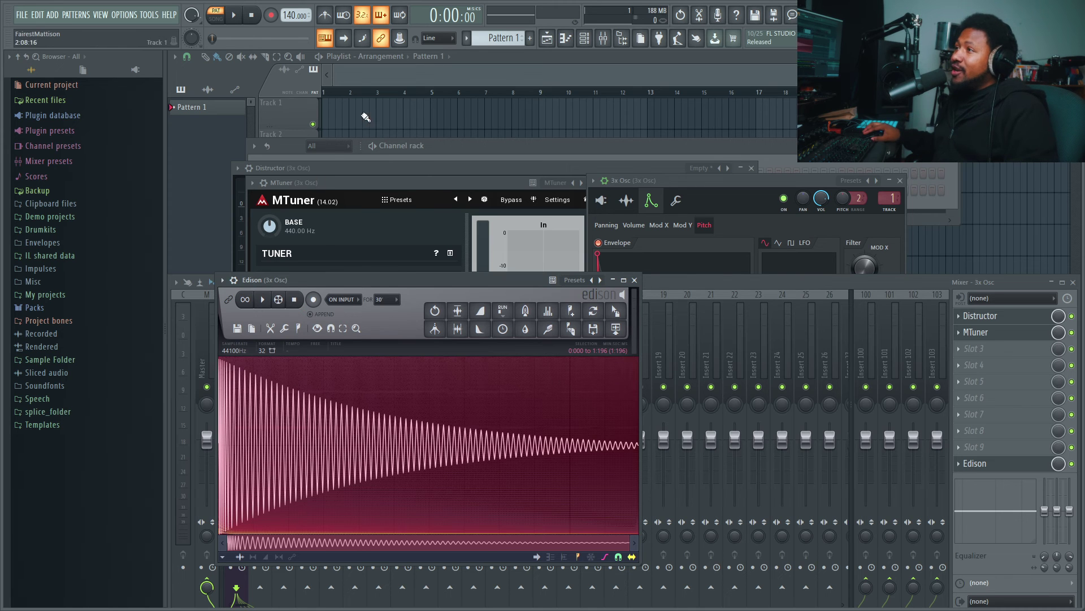
{"action": "left_click", "coordinate": [334, 169]}
Step: Move Distructor lower and reopen the 3x Osc window over it on the oscillator page
{"action": "left_click_drag", "start_coordinate": [335, 169], "coordinate": [337, 240]}
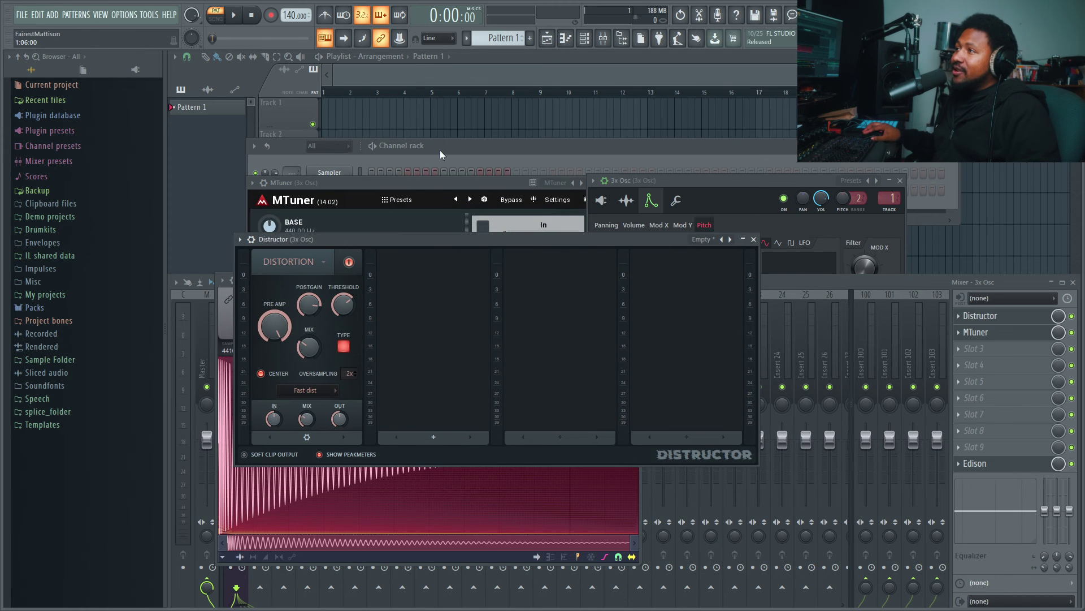
{"action": "left_click", "coordinate": [334, 145]}
{"action": "left_click", "coordinate": [348, 196]}
{"action": "left_click_drag", "start_coordinate": [655, 189], "coordinate": [365, 245]}
{"action": "left_click", "coordinate": [360, 235]}
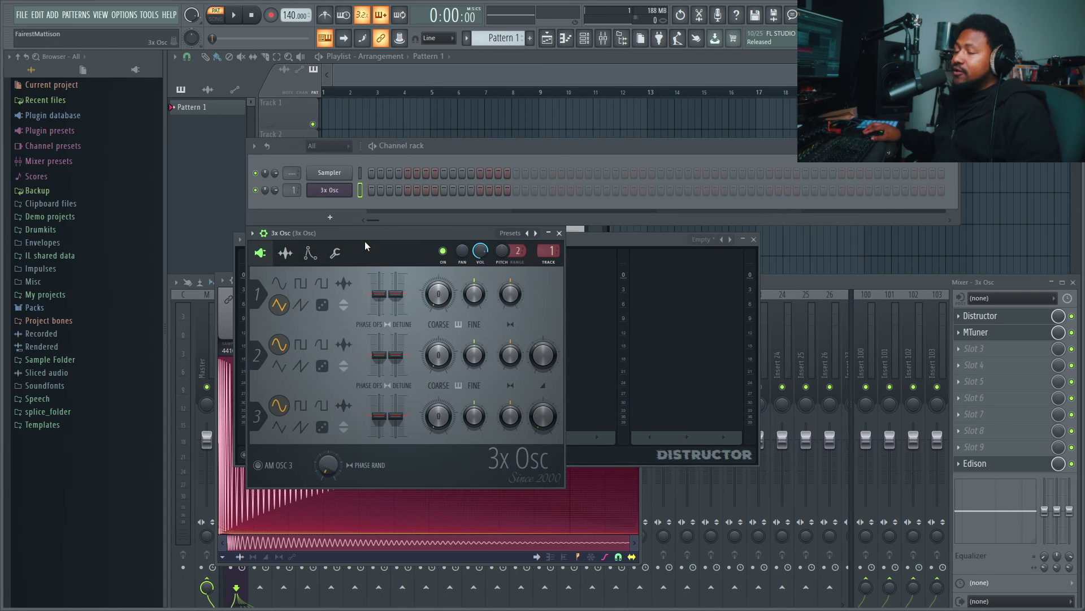